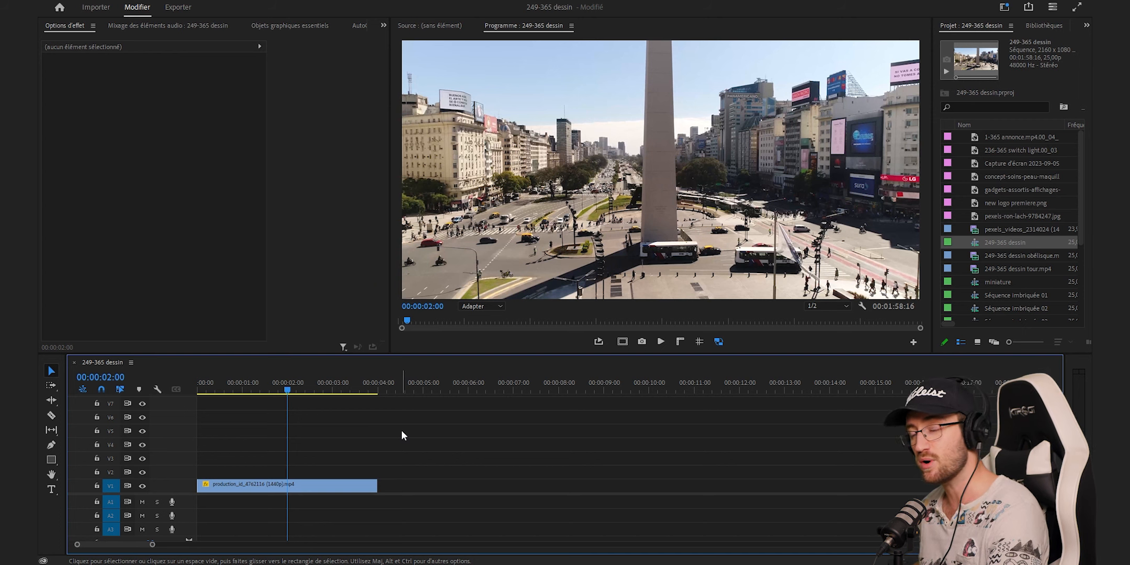
Duplicate the obelisk clip further along track V1, leaving a gap after the original
left_click(304, 490)
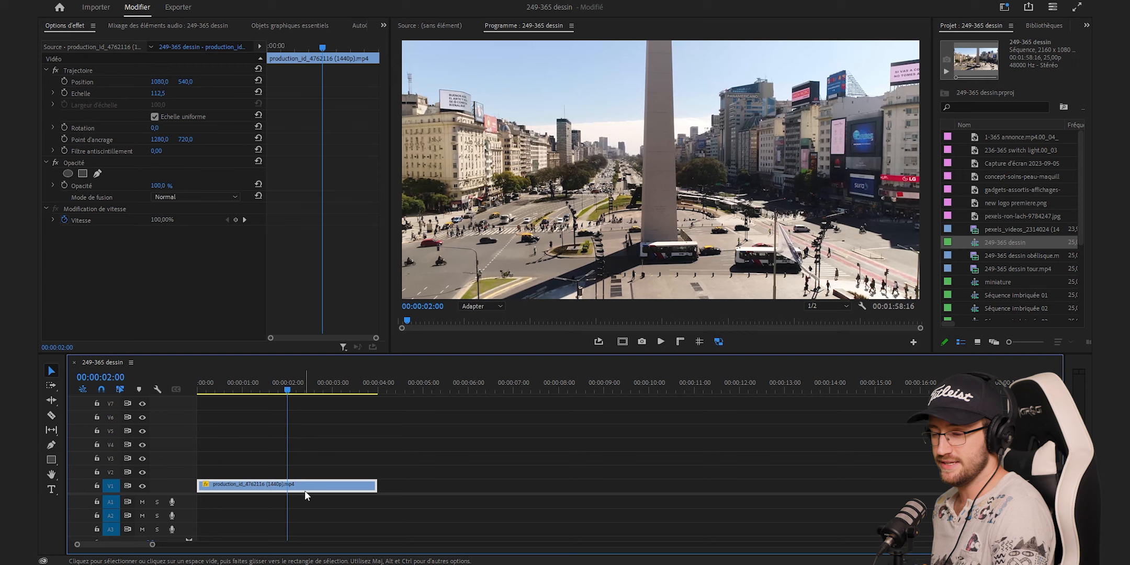
left_click_drag(267, 490, 518, 495)
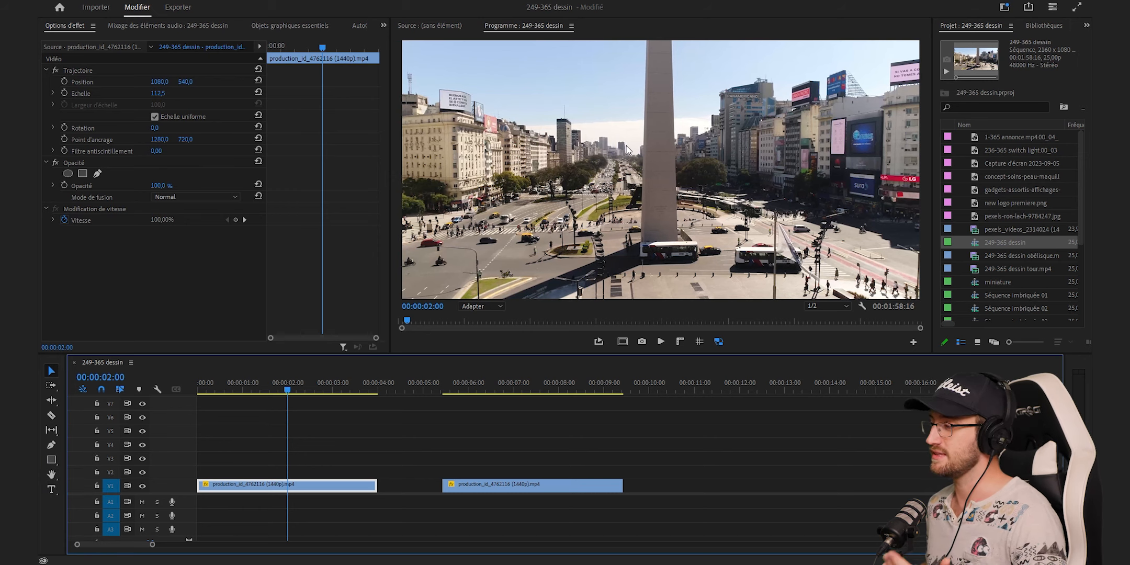
Draw a closed four-point opacity mask around the obelisk on the first clip at 00:00:00:00, viewing the frame at 100 %
left_click_drag(214, 387, 177, 388)
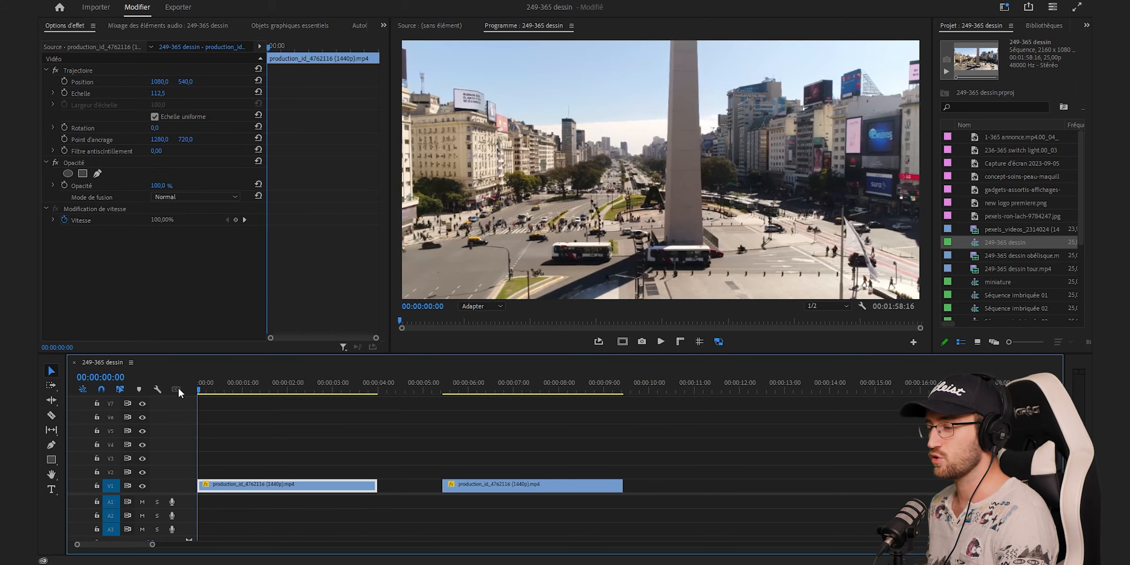
left_click(99, 173)
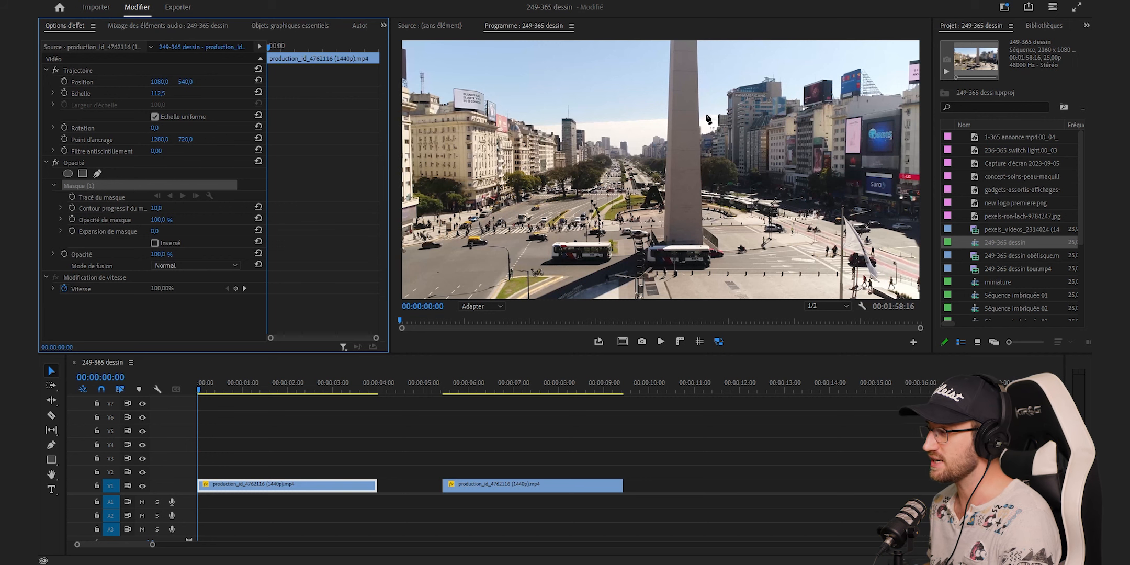
left_click(473, 306)
left_click(496, 375)
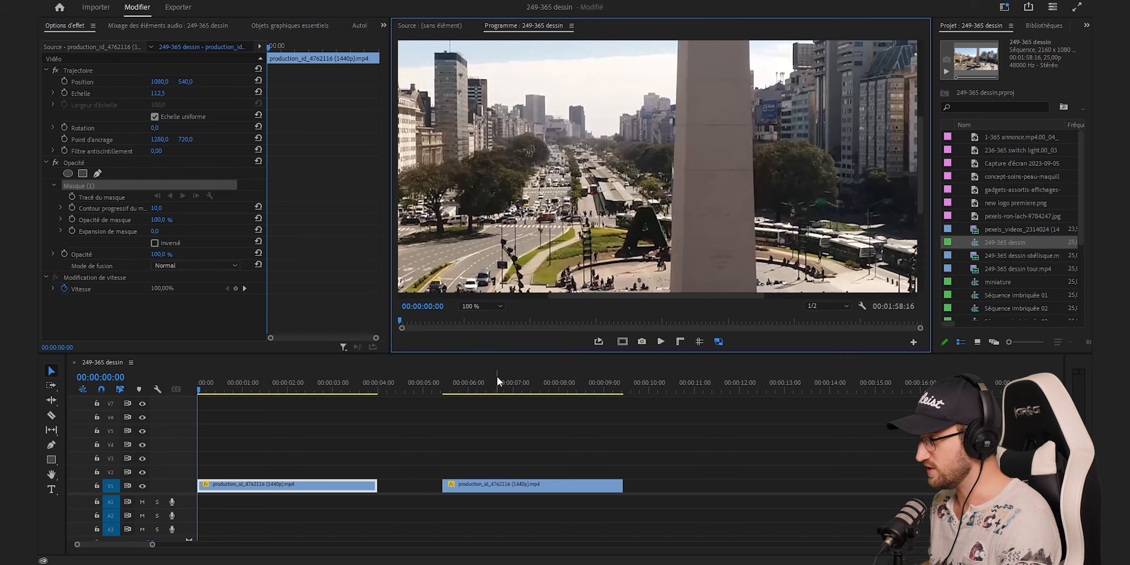
scroll(675, 63, "up", 1)
left_click(679, 53)
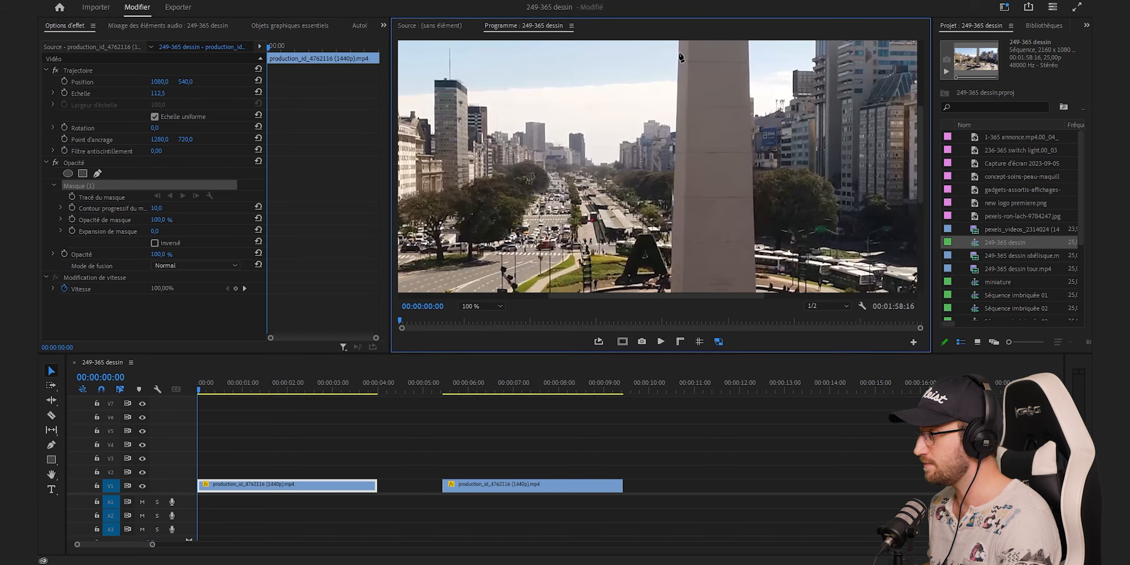
left_click(672, 268)
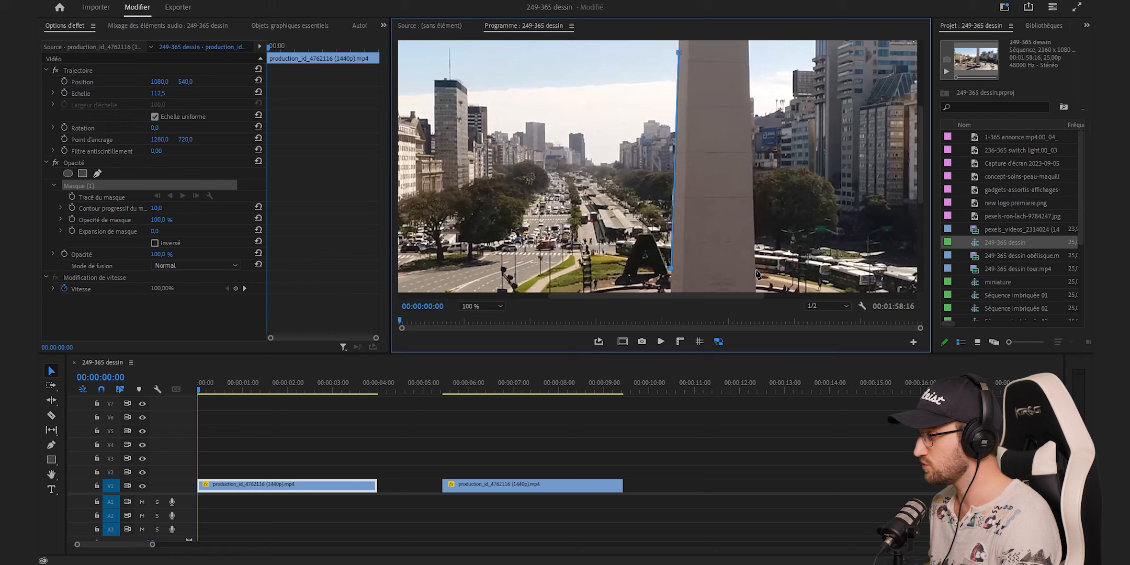
left_click(755, 270)
left_click(749, 53)
left_click(679, 53)
left_click(679, 53)
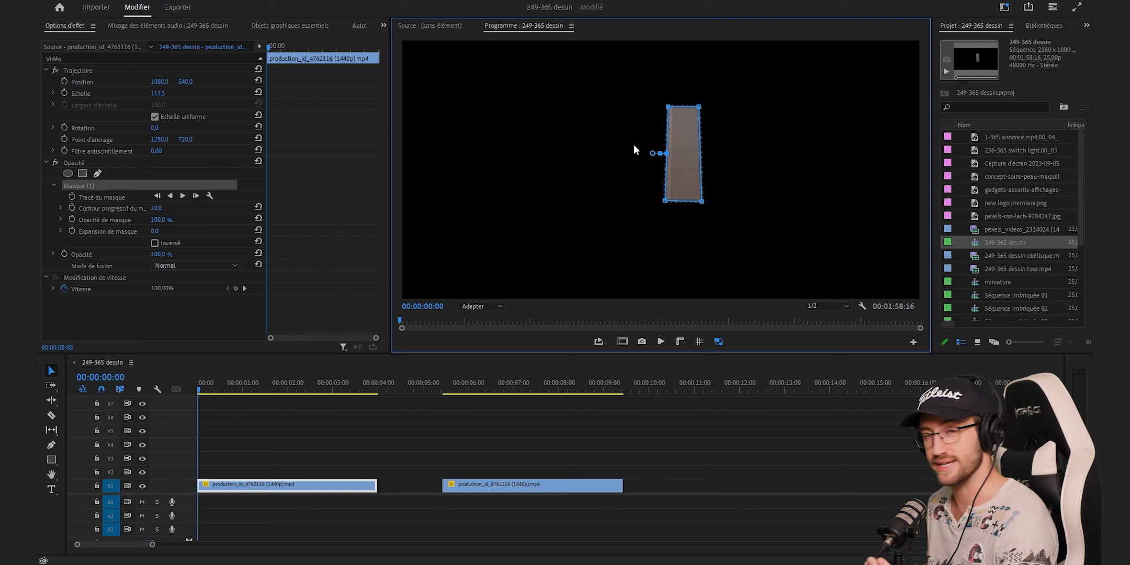
Set the obelisk mask's feather to 1 and its expansion to 191 on the first clip
left_click(168, 209)
type("1")
key("Return")
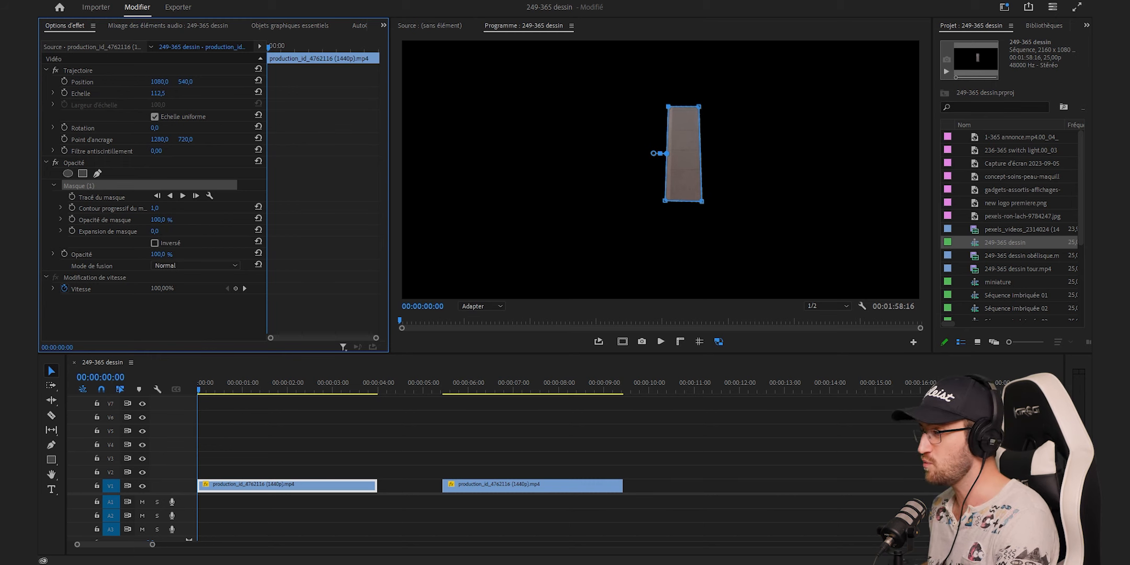
left_click_drag(155, 234, 166, 231)
left_click(487, 484)
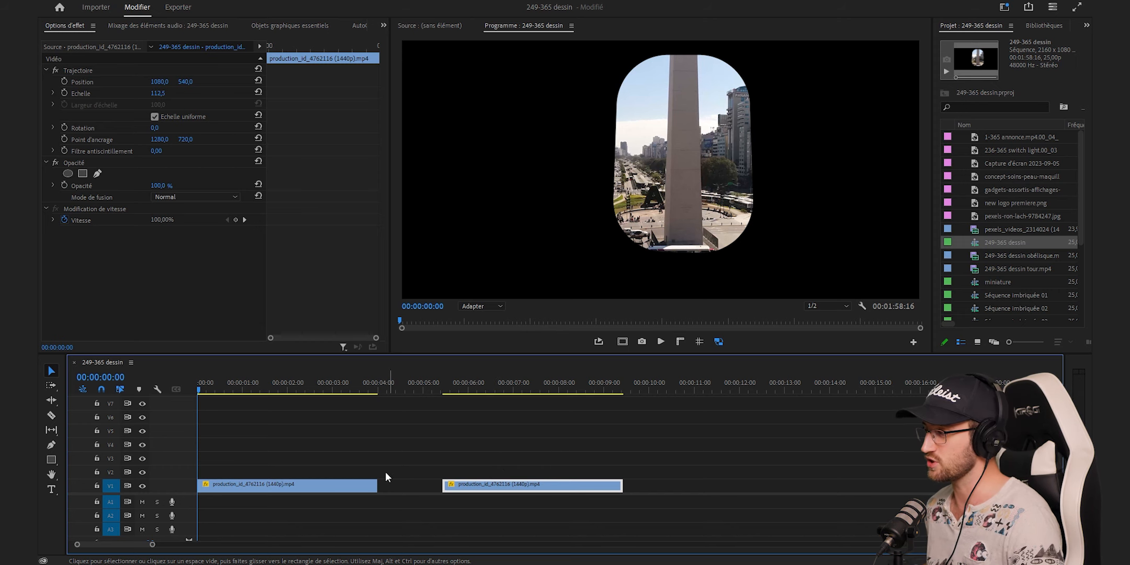
left_click(335, 478)
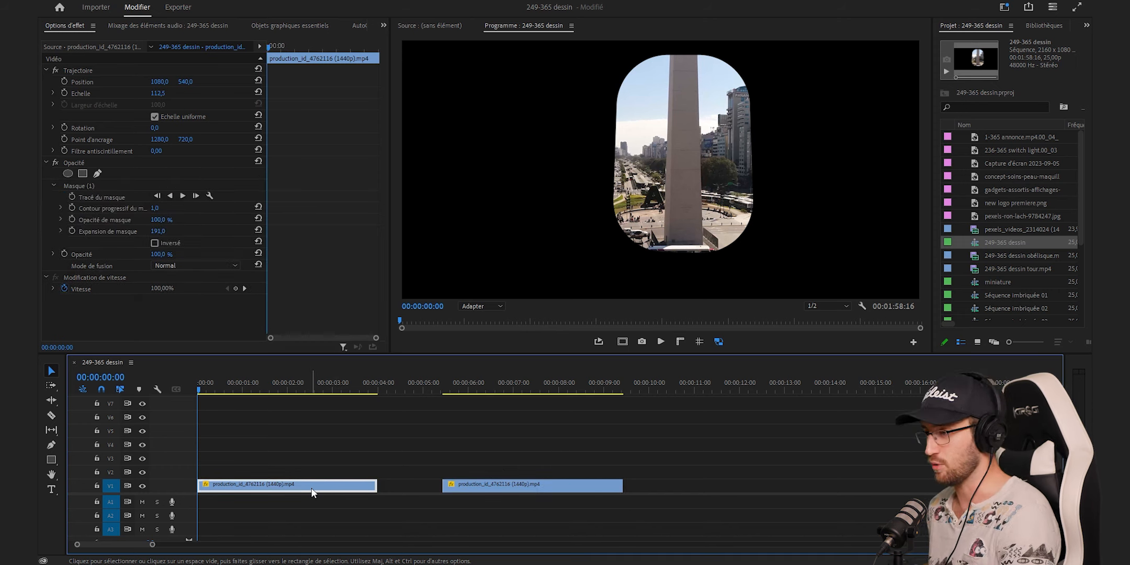
left_click(109, 234)
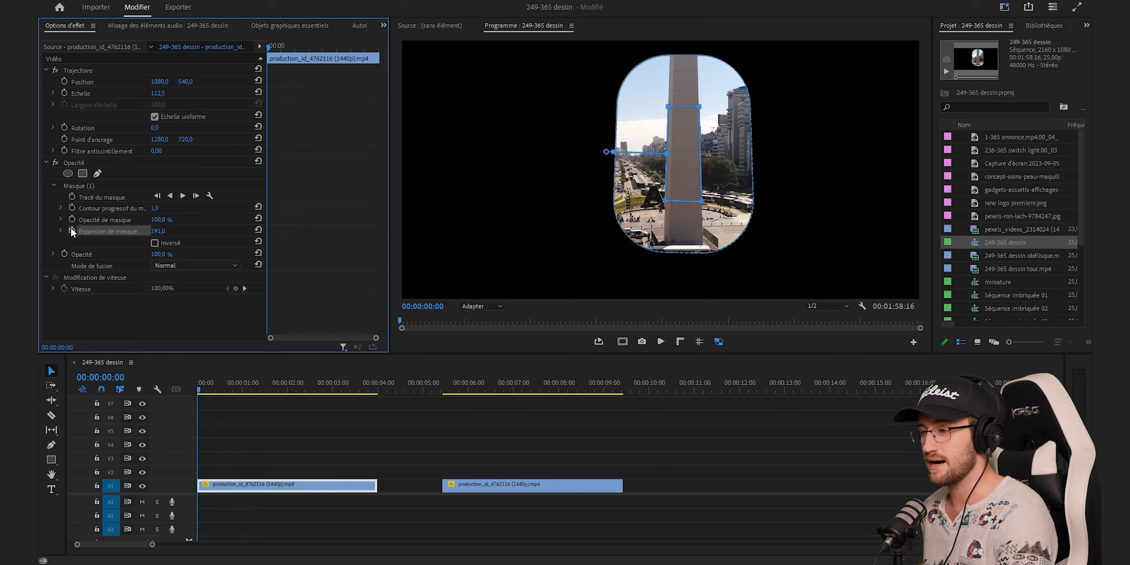
Try keyframing the mask path from the clip's start and shifting the mask onto the obelisk at 00:00:00:12
left_click(74, 196)
left_click(277, 47)
left_click_drag(276, 47, 281, 46)
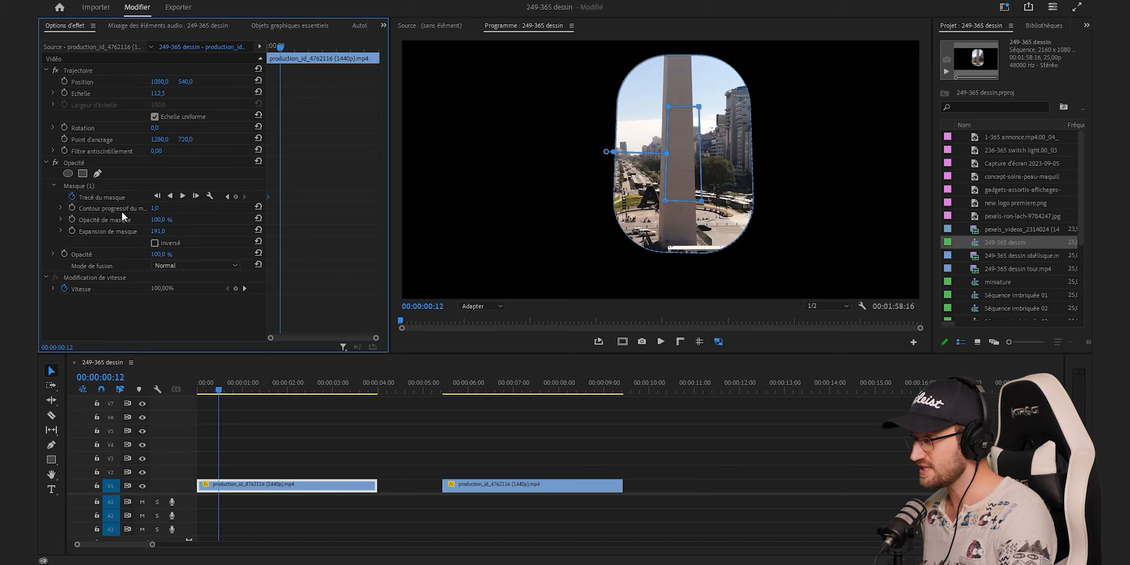
left_click_drag(673, 160, 668, 161)
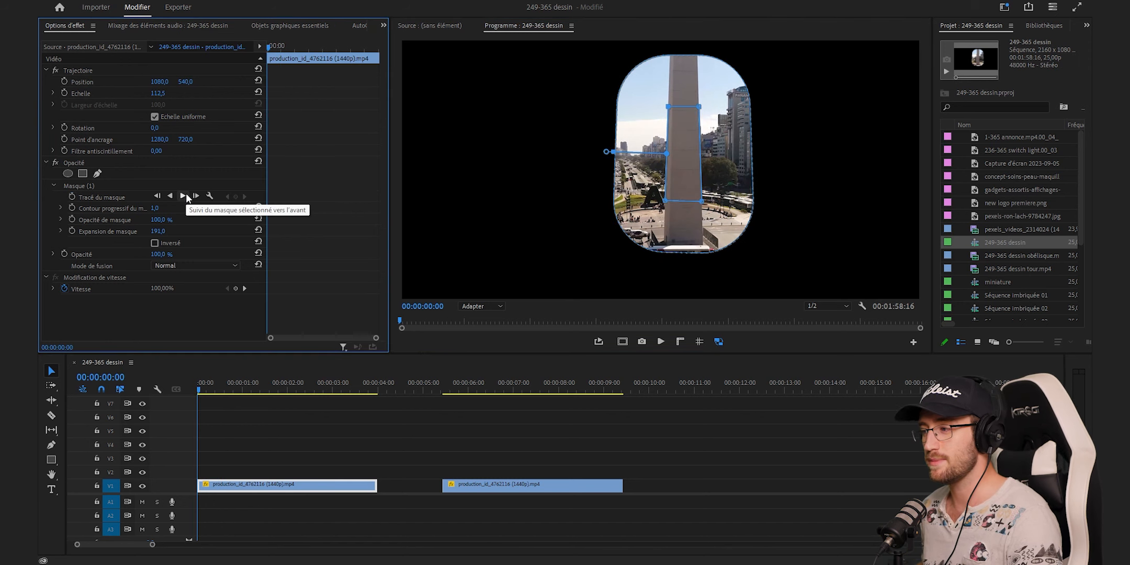
Try tracking the mask forward over the whole clip, review the track, undo it and return to the clip's start
left_click(186, 194)
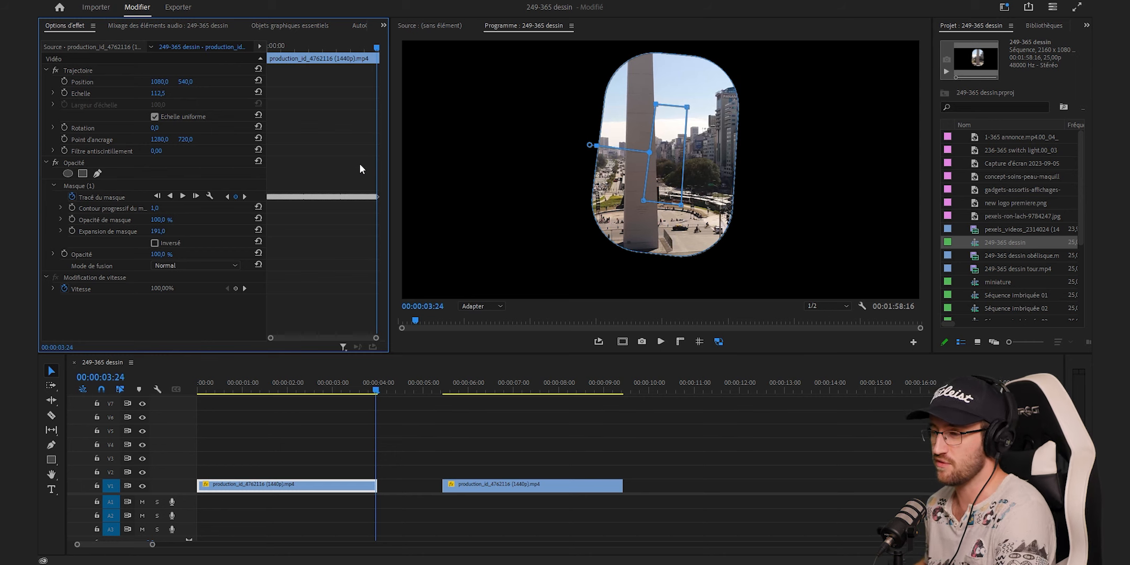
left_click_drag(289, 45, 334, 56)
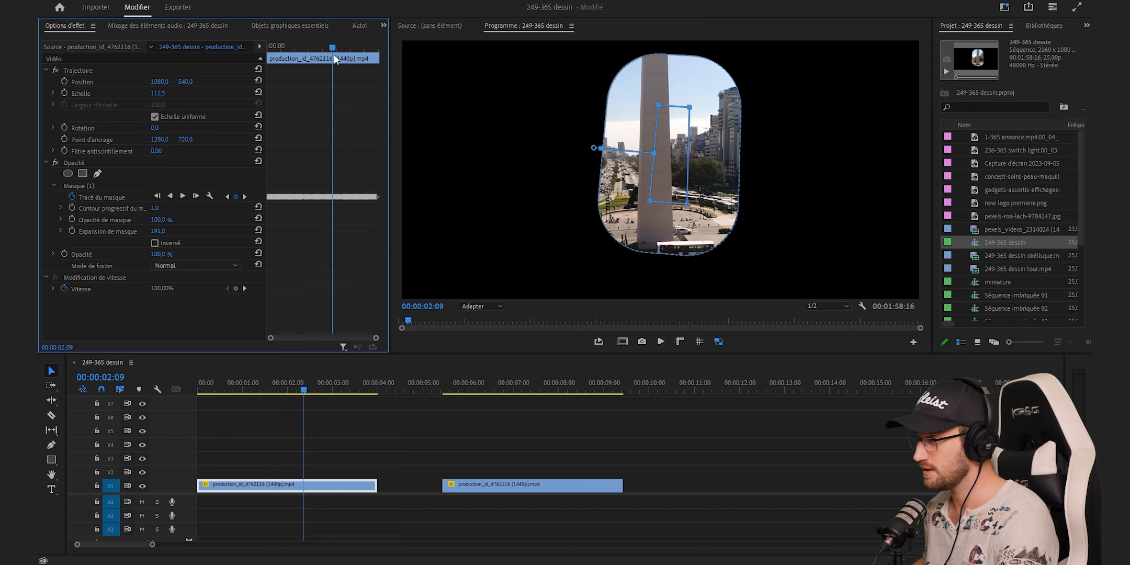
key("ctrl+z")
key("Home")
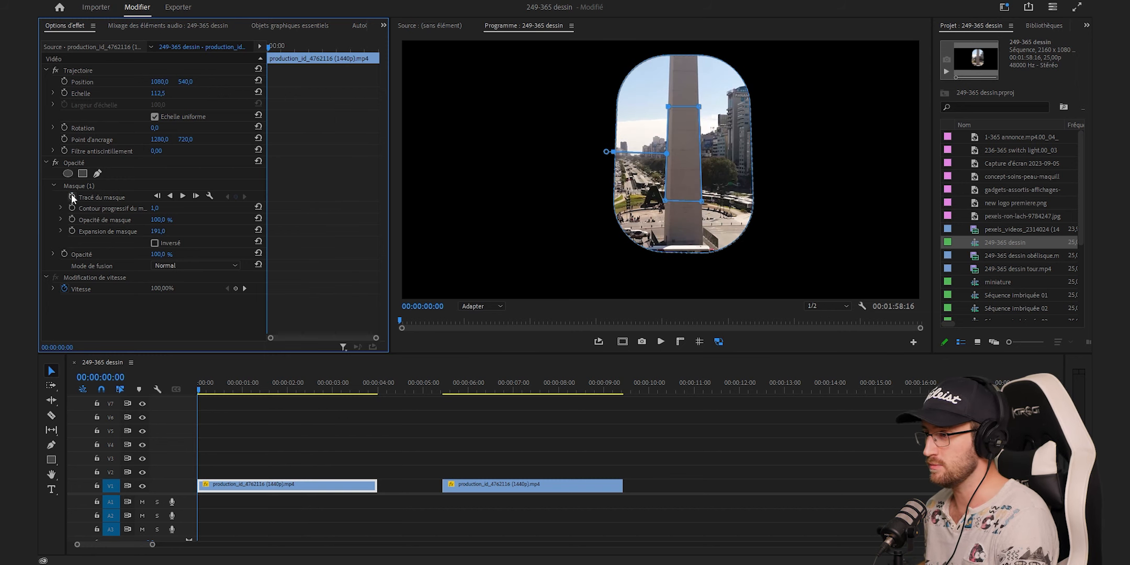
Keyframe the mask path manually from the clip's start, realigning the mask to the obelisk at 00:00:00:13 and 00:00:01:04
left_click(72, 196)
left_click_drag(272, 48, 283, 49)
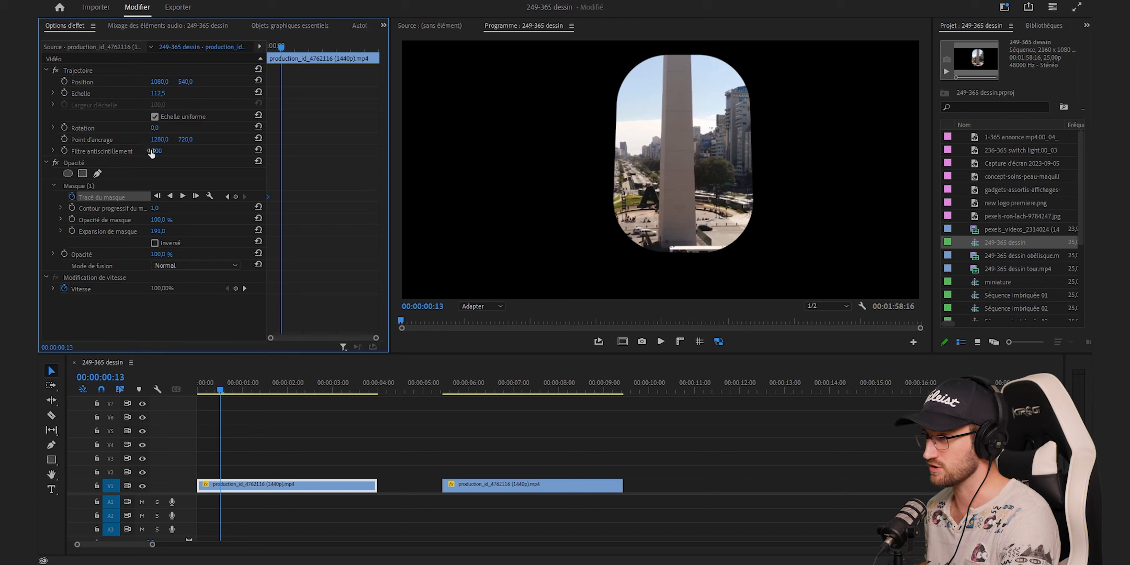
left_click(79, 186)
left_click_drag(671, 146, 660, 155)
left_click(298, 46)
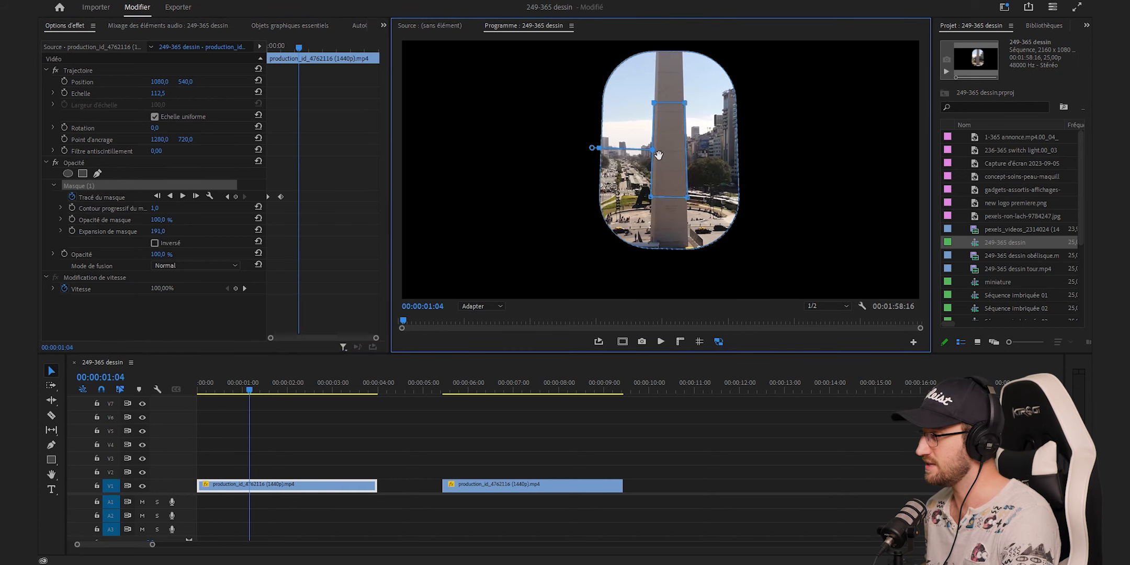
left_click_drag(653, 104, 655, 101)
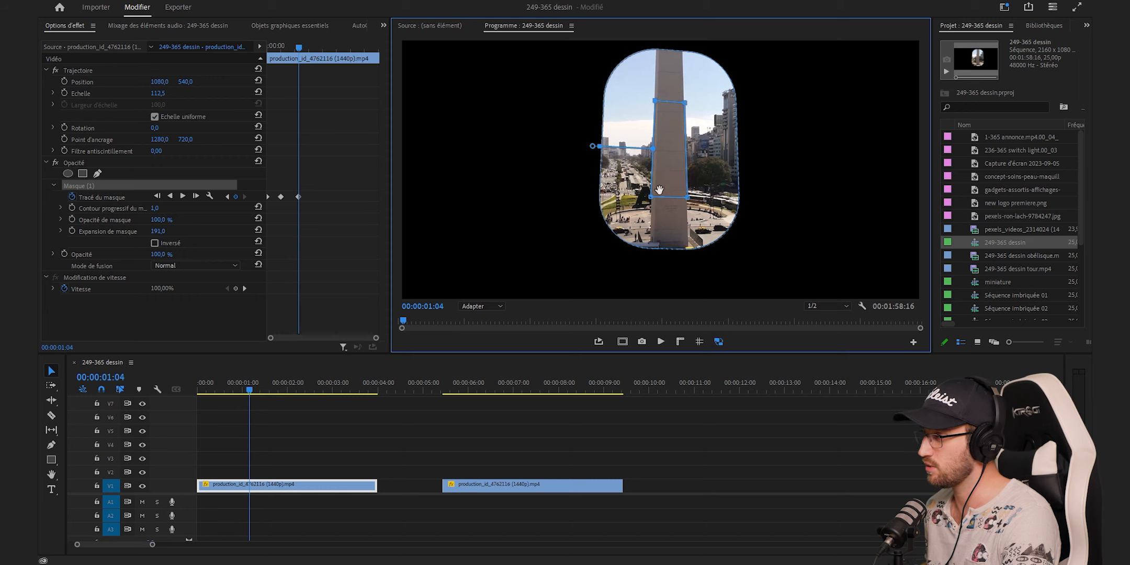
left_click_drag(651, 198, 651, 199)
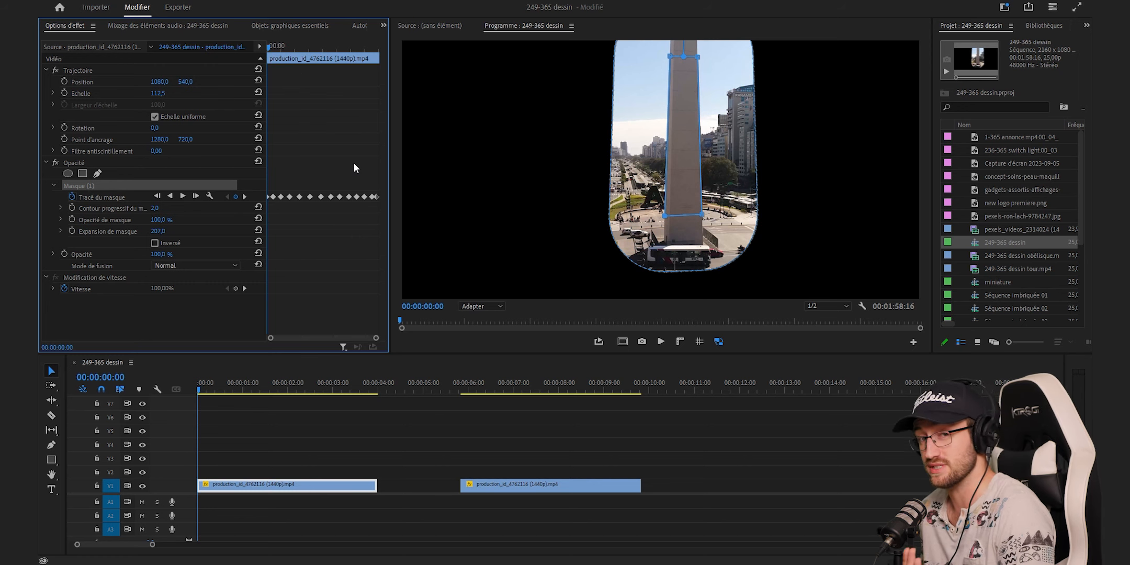
Check the mask animation up to 00:00:02:16 and reset the mask expansion to 0
left_click_drag(301, 46, 342, 61)
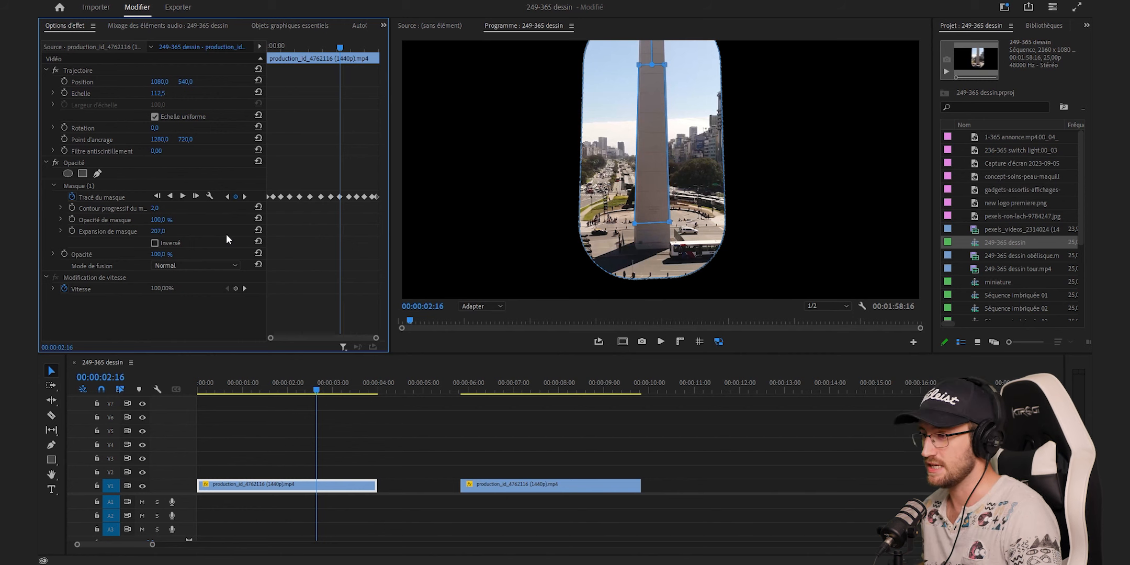
left_click(258, 230)
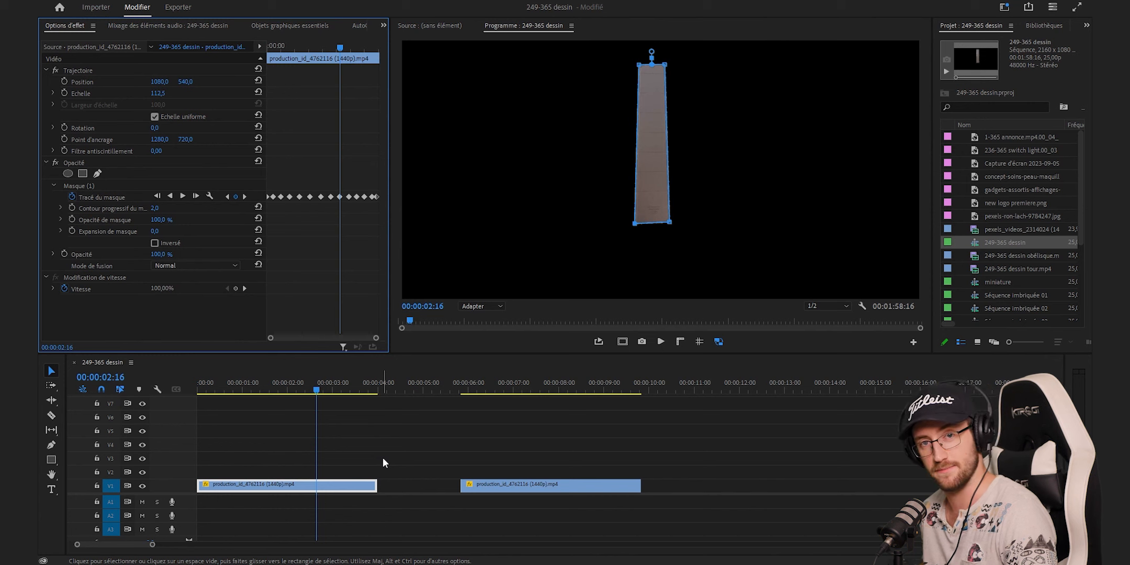
Move the masked clip up to V3, place the unmasked duplicate beneath it at the start of V1, and preview the stack
left_click_drag(278, 489, 278, 461)
left_click(494, 487)
left_click_drag(494, 487, 230, 488)
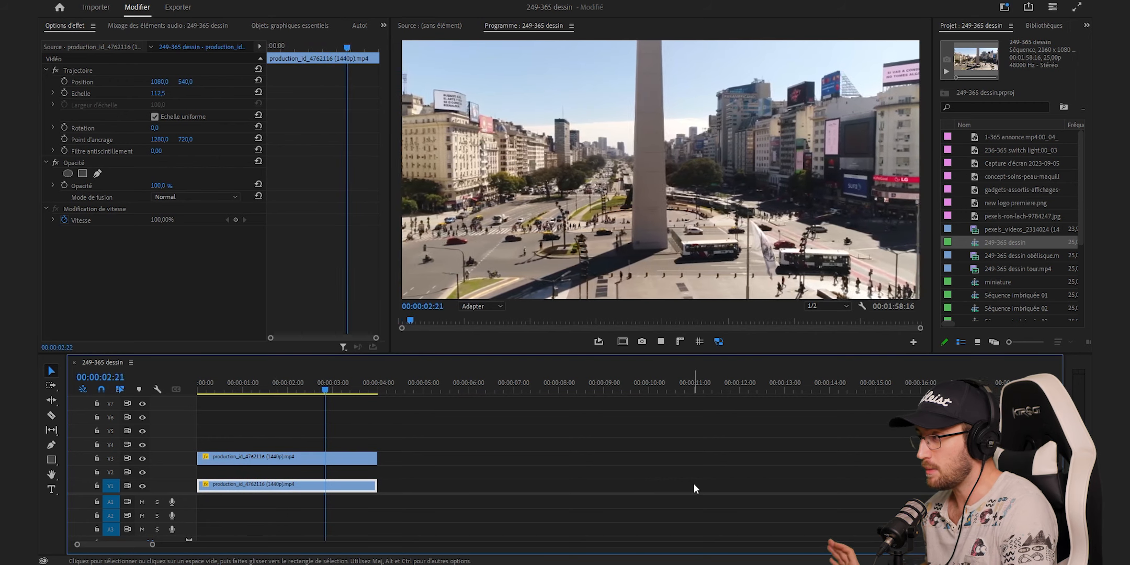
key("space")
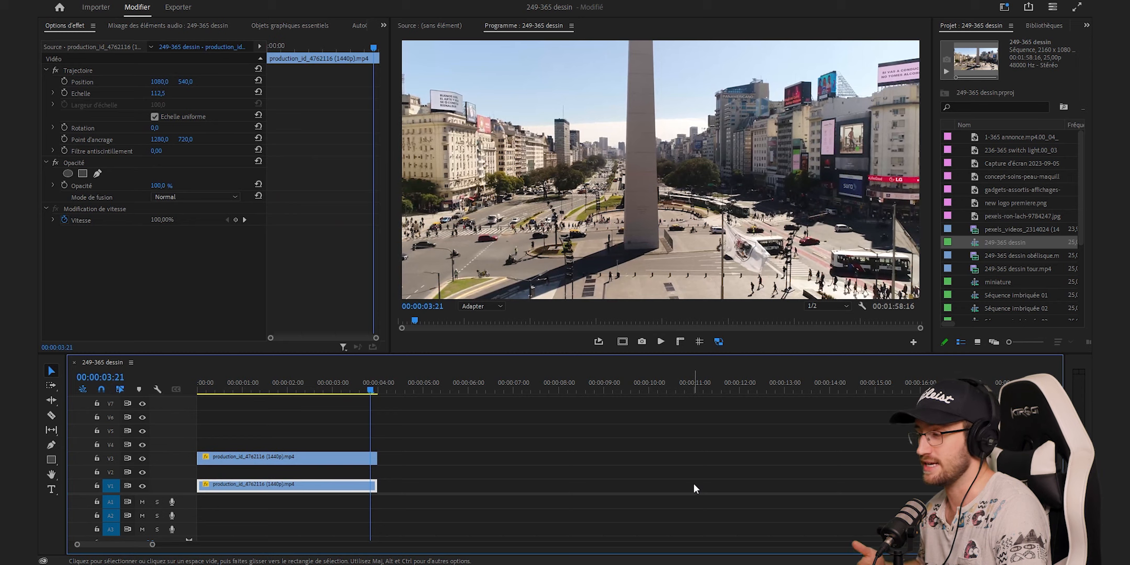
Create a white 2160 × 1080 colour matte and place it on V2 from the sequence start, trimmed to the clips' length
left_click(194, 387)
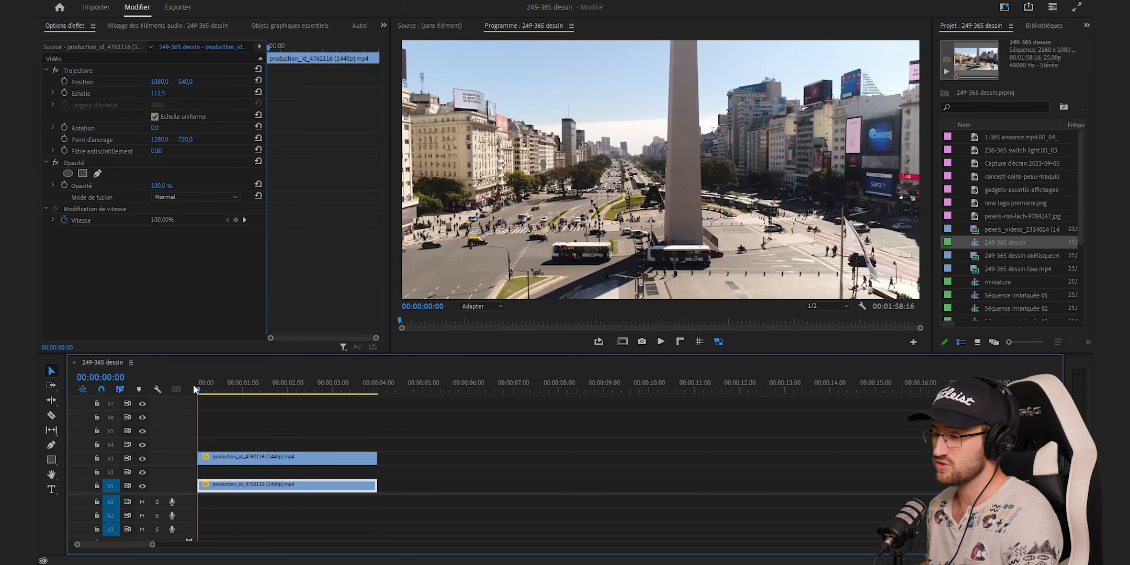
right_click(963, 222)
mouse_move(975, 278)
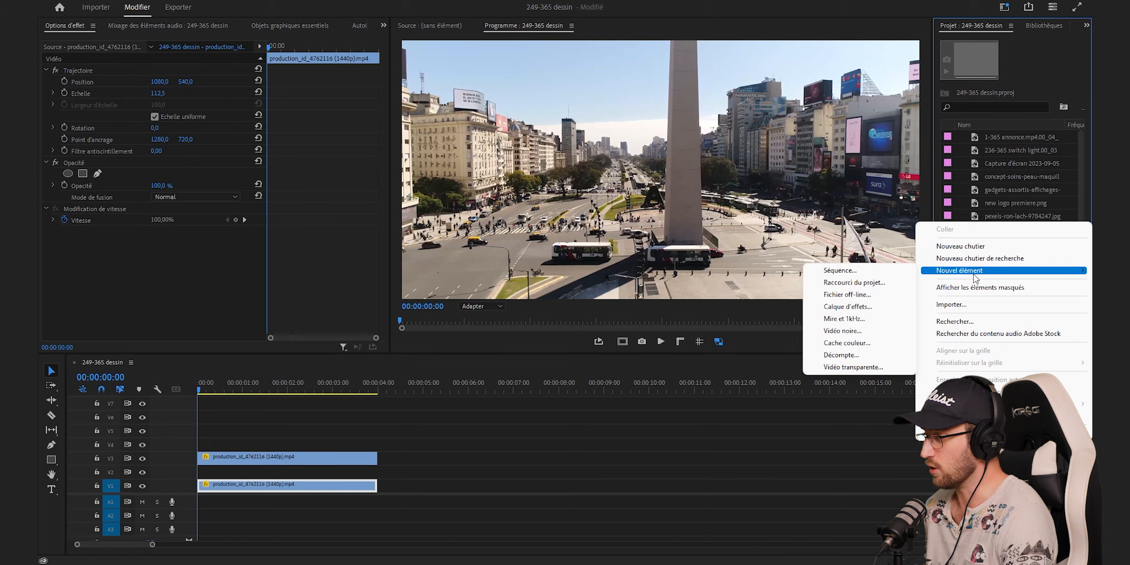
left_click(878, 343)
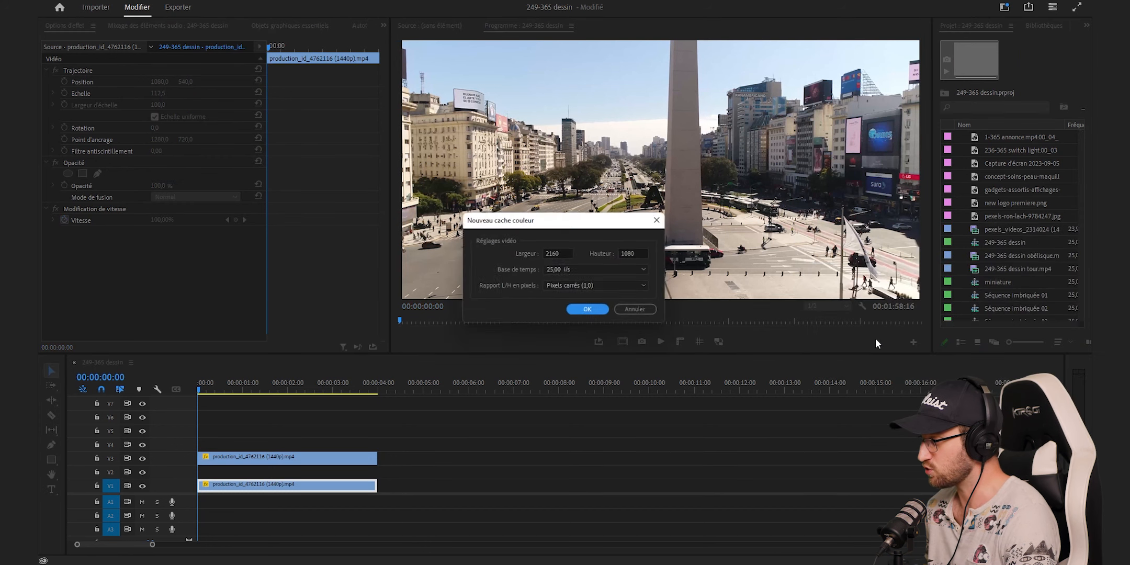
left_click(588, 311)
left_click(691, 202)
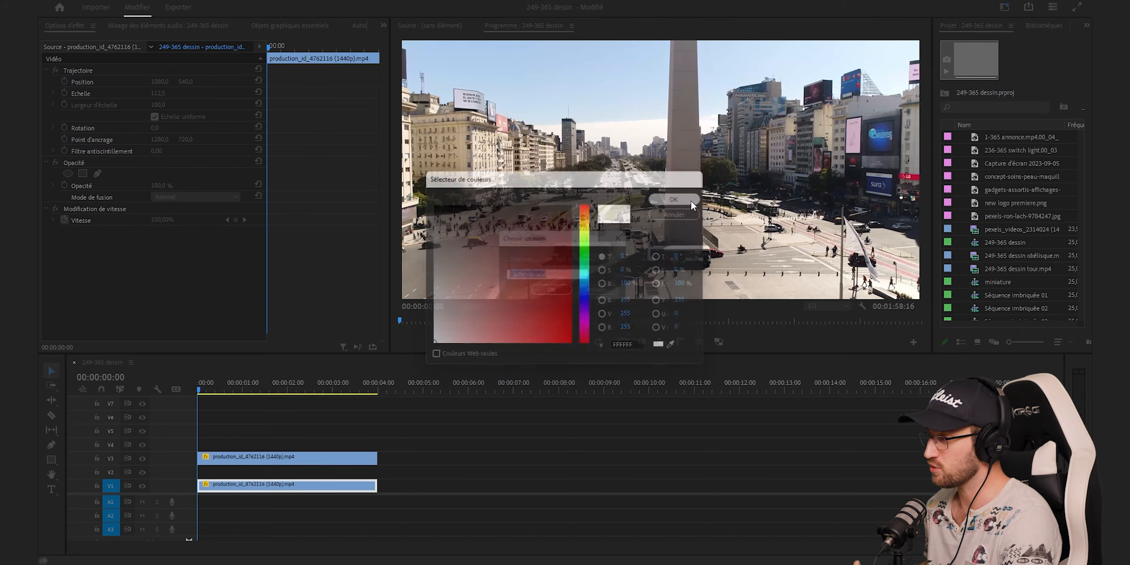
left_click(553, 293)
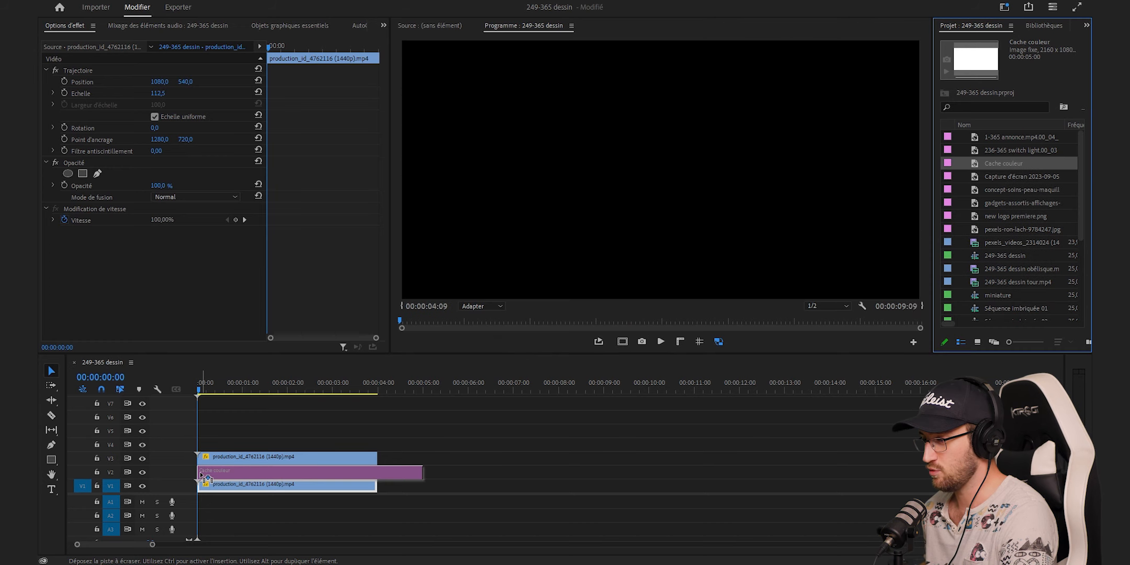
left_click_drag(422, 471, 377, 485)
Find the Cercle video effect, apply it to the colour matte and set its radius to 200
key("shift+7")
left_click(1003, 41)
type("cer")
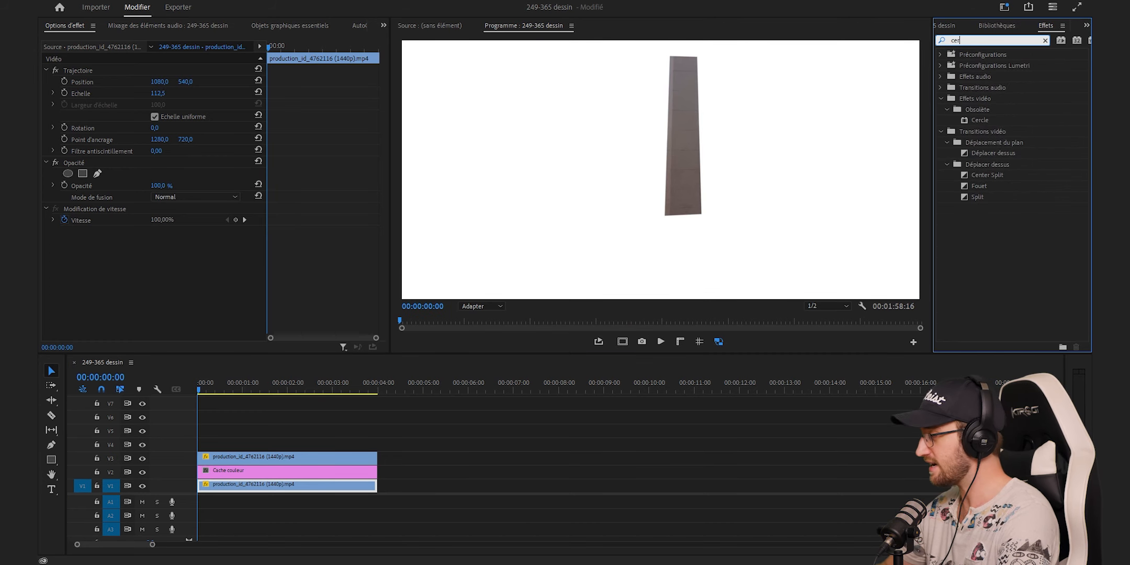
type("cl")
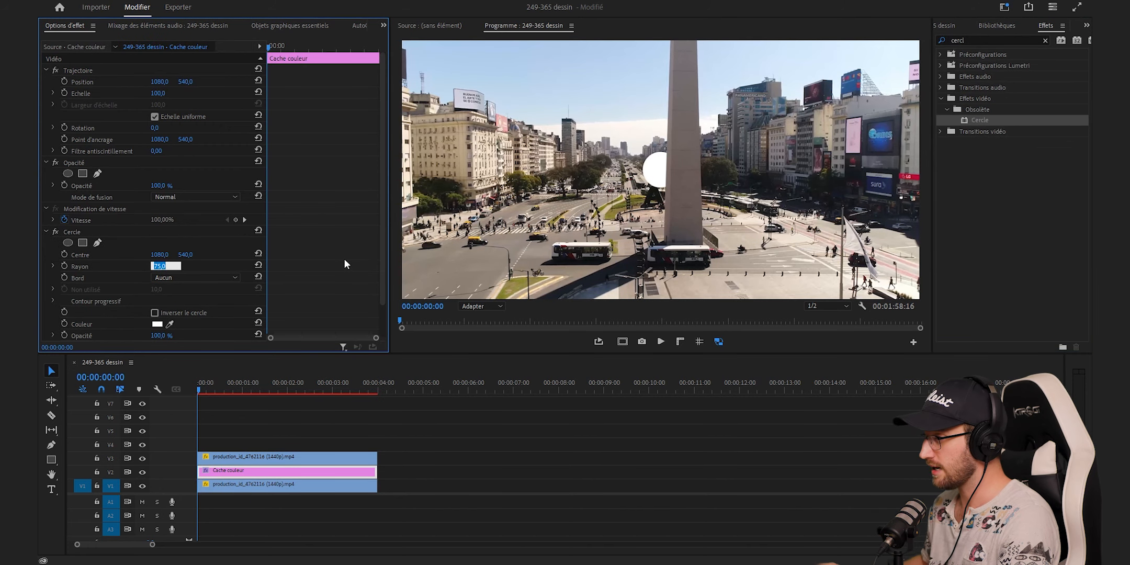
key("Return")
Position the circle behind the obelisk at about 1070.8, 399 and colour it with the library's yellow swatch
left_click(107, 233)
left_click_drag(661, 173, 659, 139)
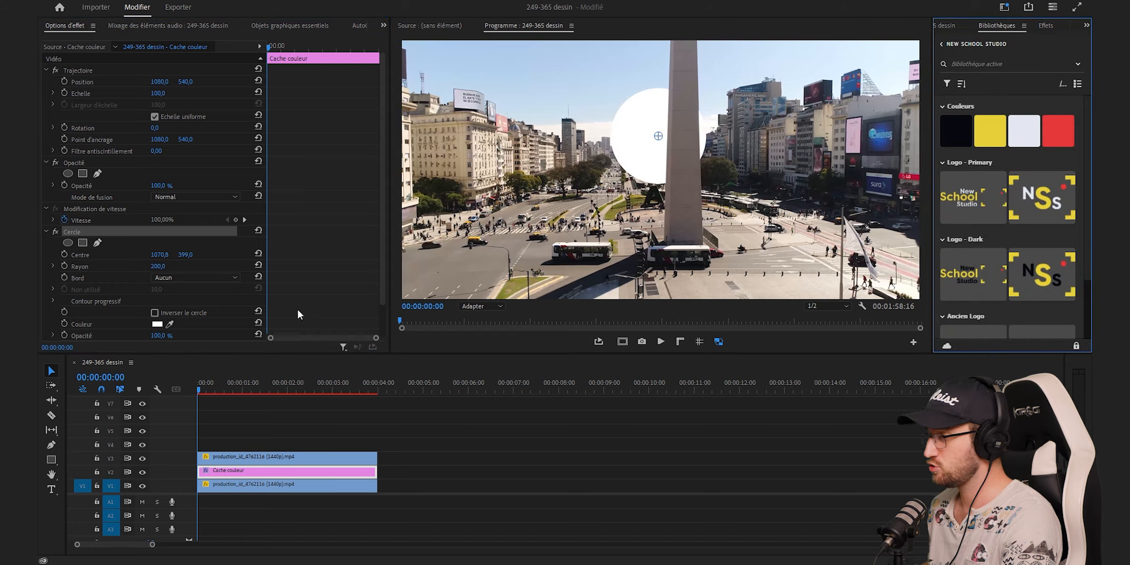
left_click(172, 324)
left_click(993, 127)
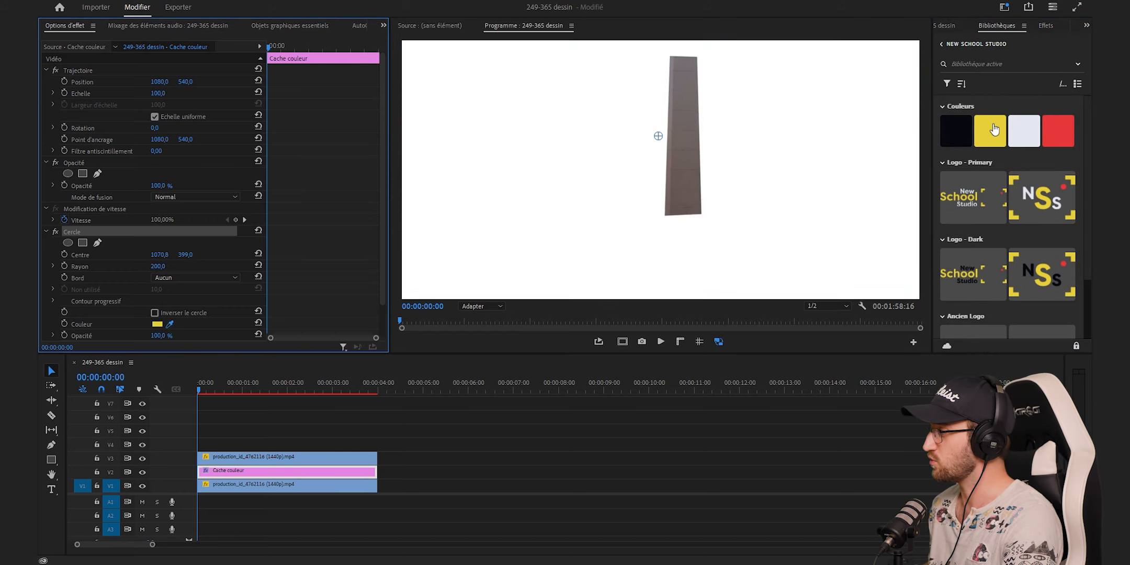